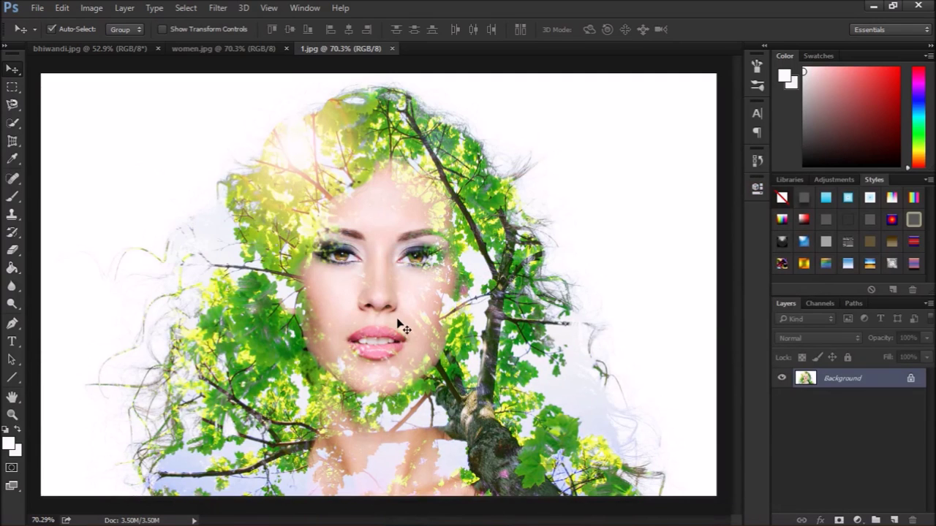
Step: Preview women.jpg, 1.jpg and bhiwandi.jpg, ending on the bhiwandi.jpg tree photo
left_click(211, 54)
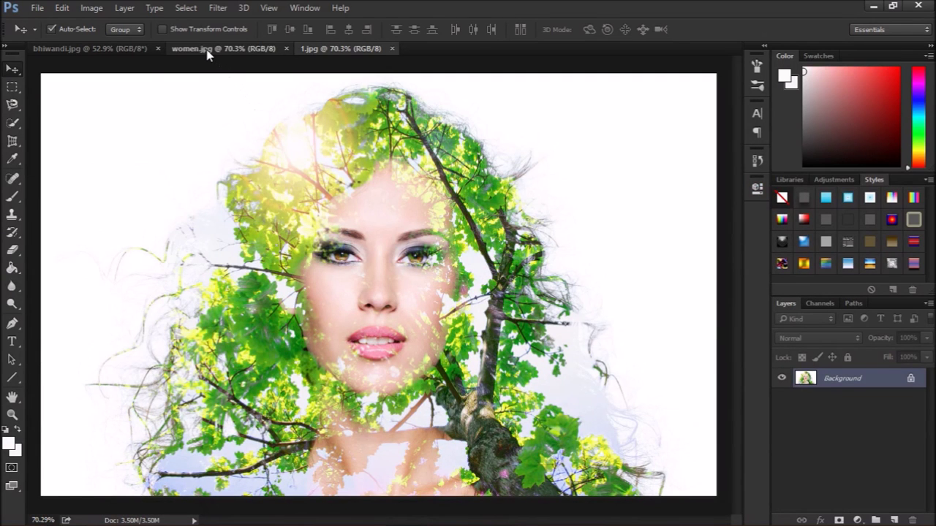
left_click(113, 50)
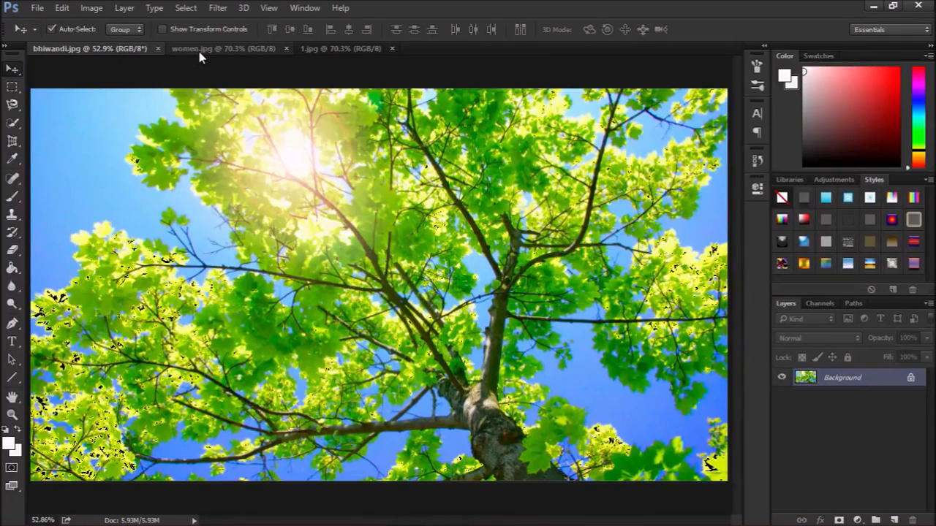
left_click(228, 57)
left_click(321, 49)
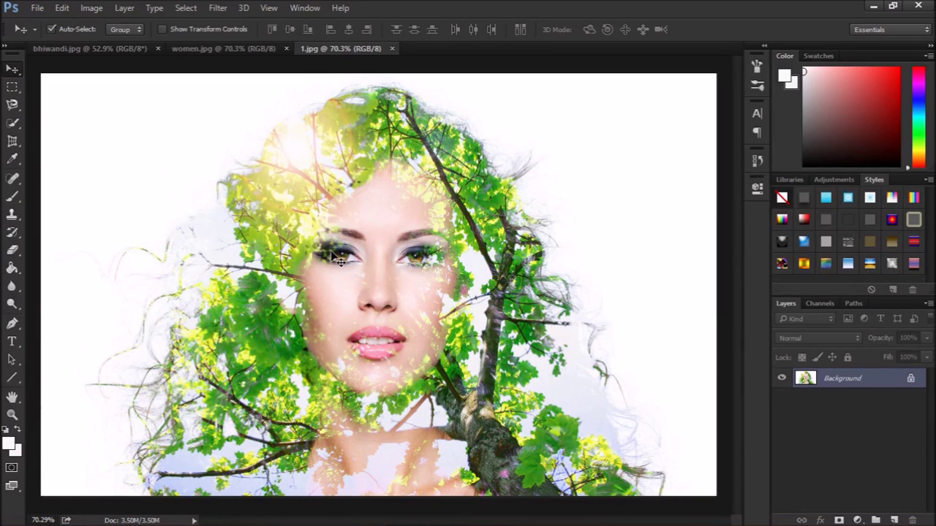
left_click(134, 51)
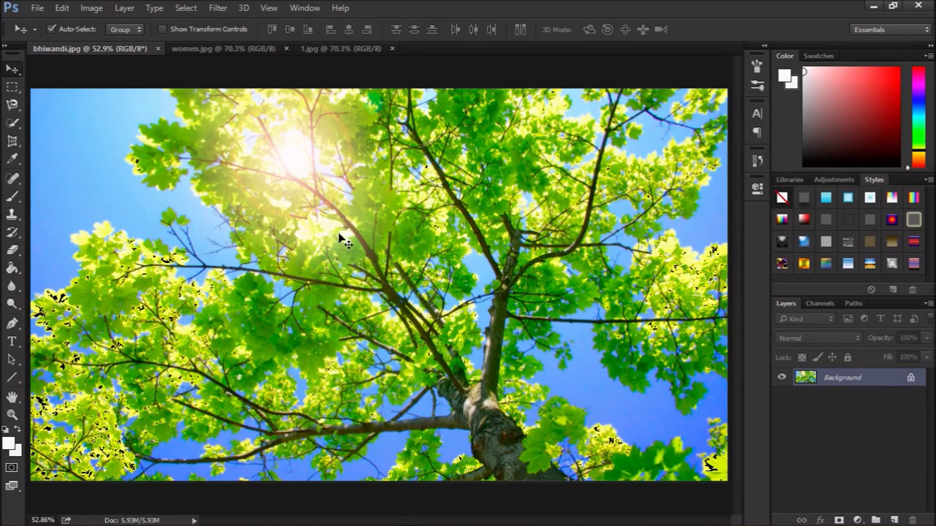
left_click(95, 11)
mouse_move(112, 42)
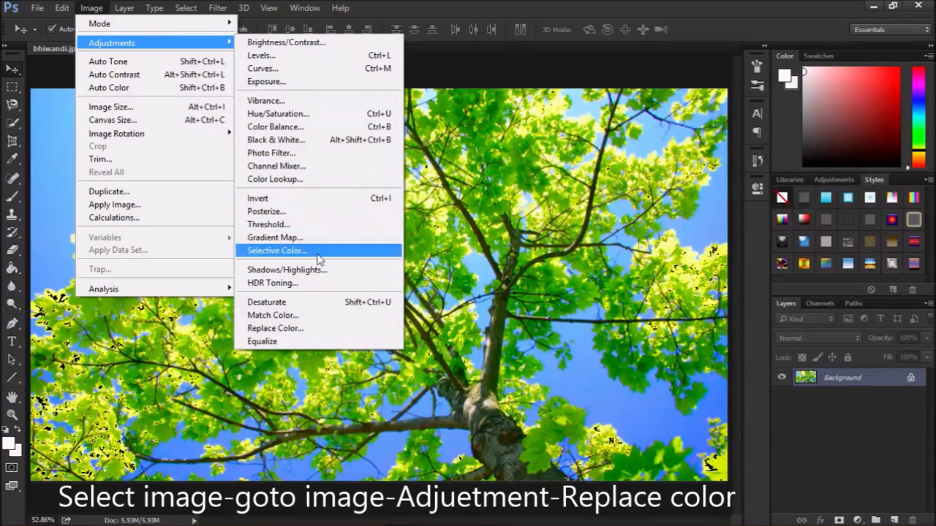
Step: Open Image > Adjustments > Replace Color on the tree photo
left_click(307, 331)
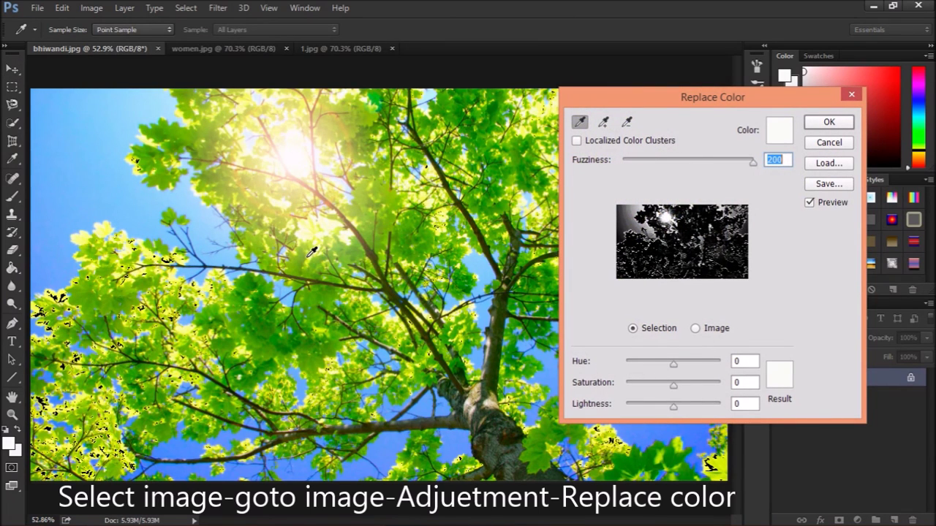
Step: Sample the blue sky and replace it with Hue +175, Saturation -100, Lightness +96
left_click(80, 181)
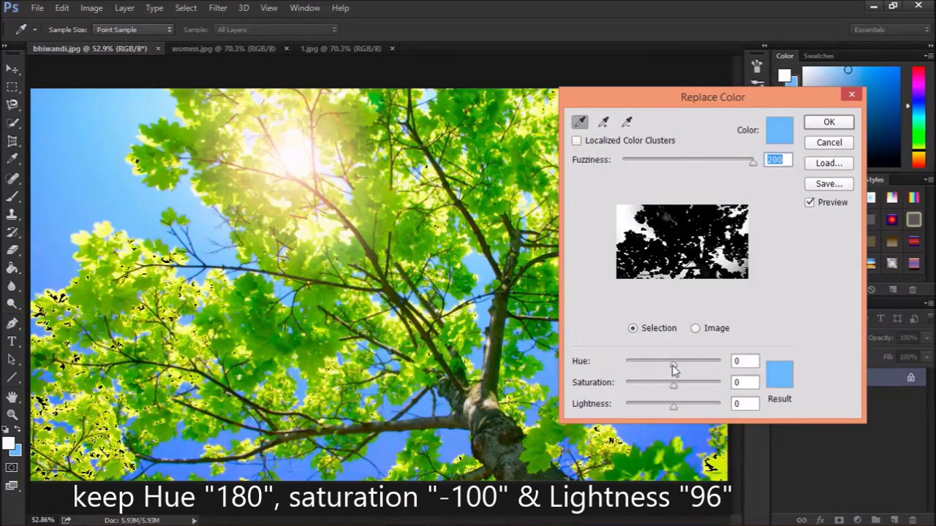
left_click_drag(674, 369, 721, 368)
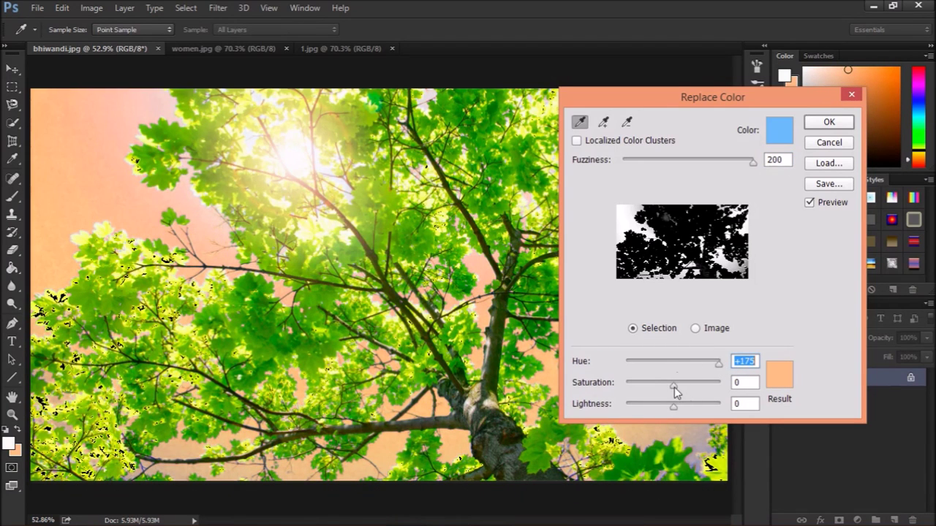
left_click_drag(674, 388, 625, 382)
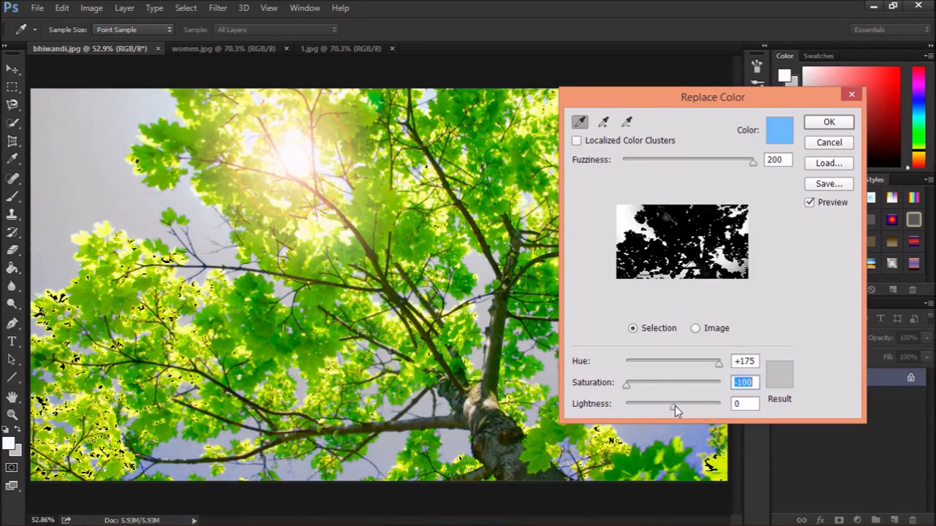
left_click_drag(675, 406, 718, 404)
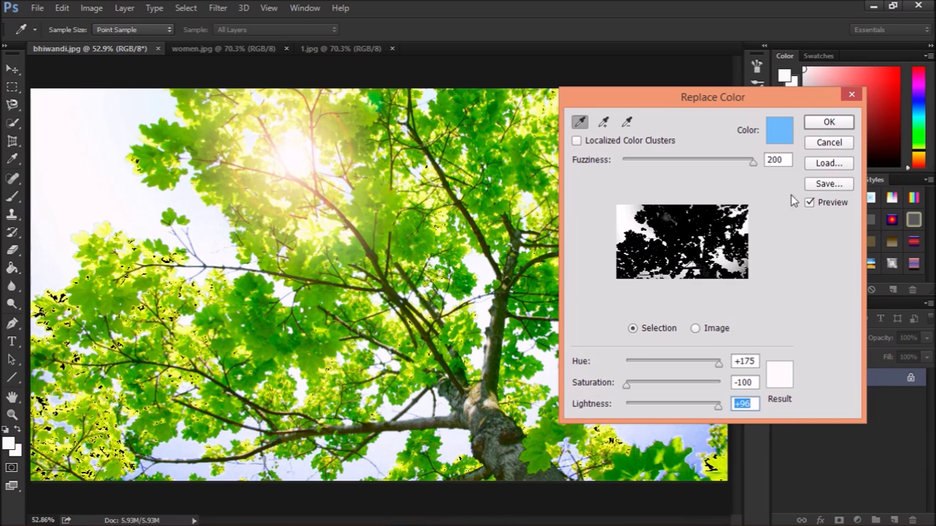
left_click(828, 122)
key("v")
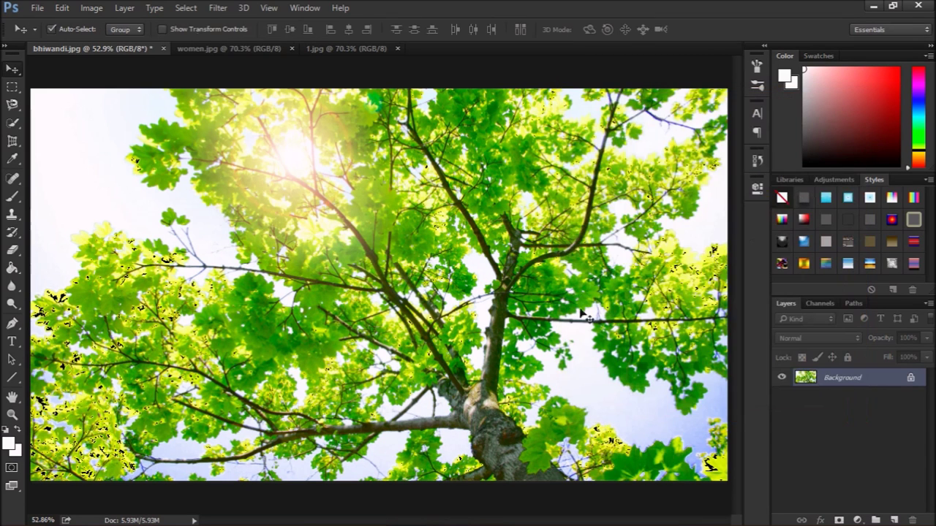
Step: Drag the whitened bhiwandi.jpg image into women.jpg as a new layer
left_click(227, 49)
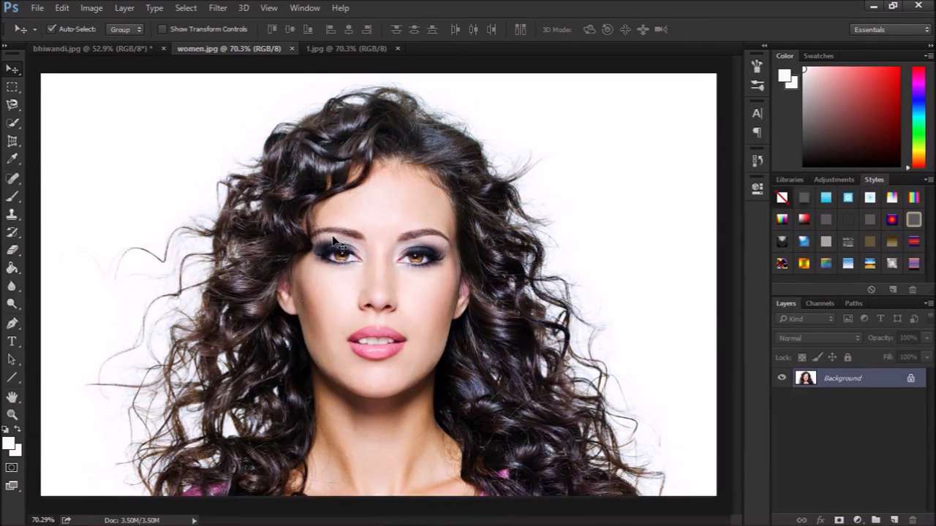
left_click(117, 49)
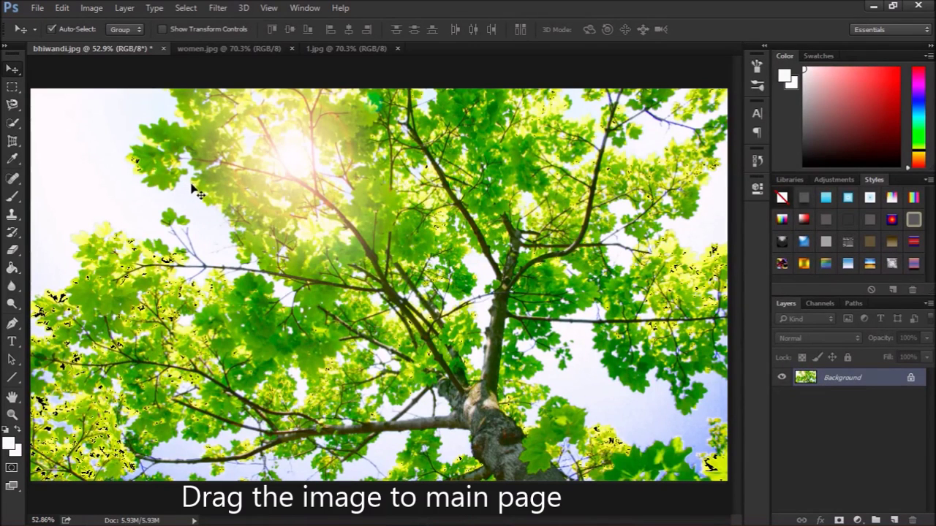
mouse_move(193, 188)
left_mouse_down()
mouse_move(213, 93)
mouse_move(254, 208)
mouse_move(350, 246)
left_mouse_up()
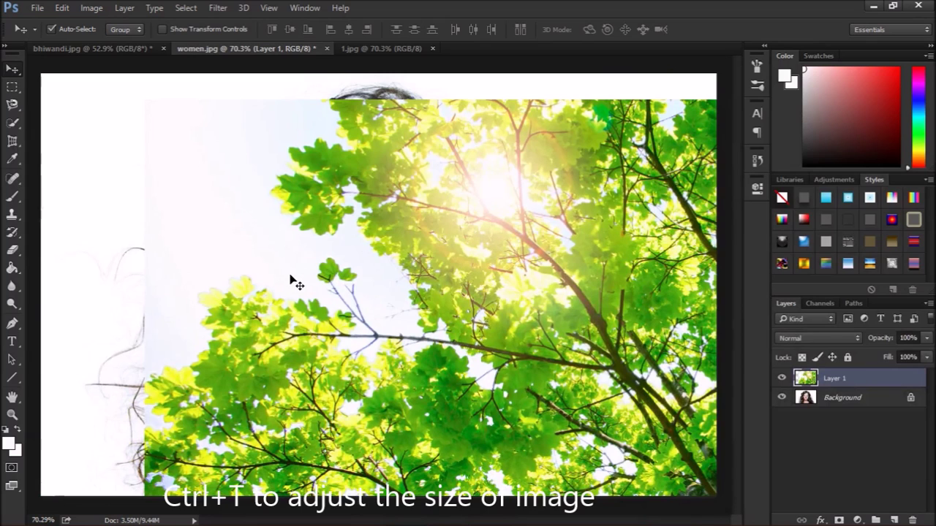
Step: Free-transform the tree layer, scaling and moving it to fill the entire portrait canvas
key("ctrl+t")
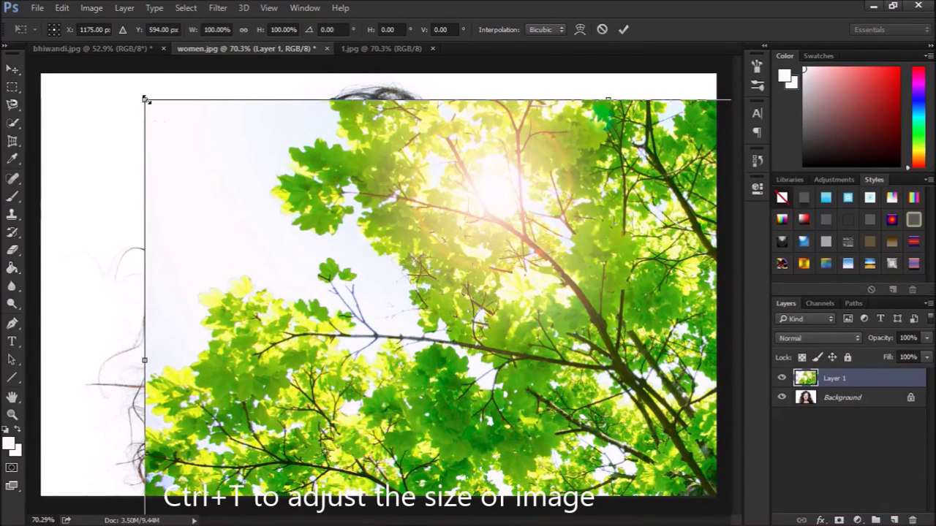
left_click_drag(144, 100, 330, 254)
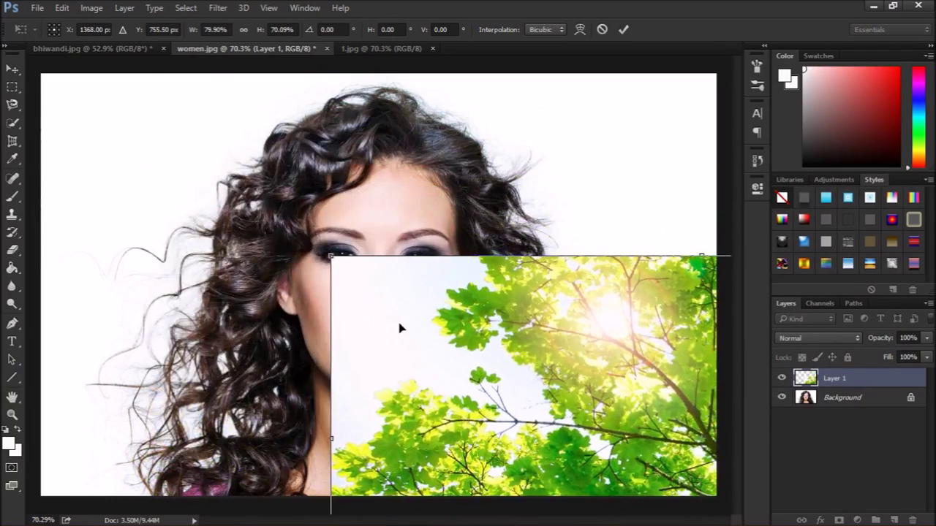
left_click_drag(397, 324, 127, 151)
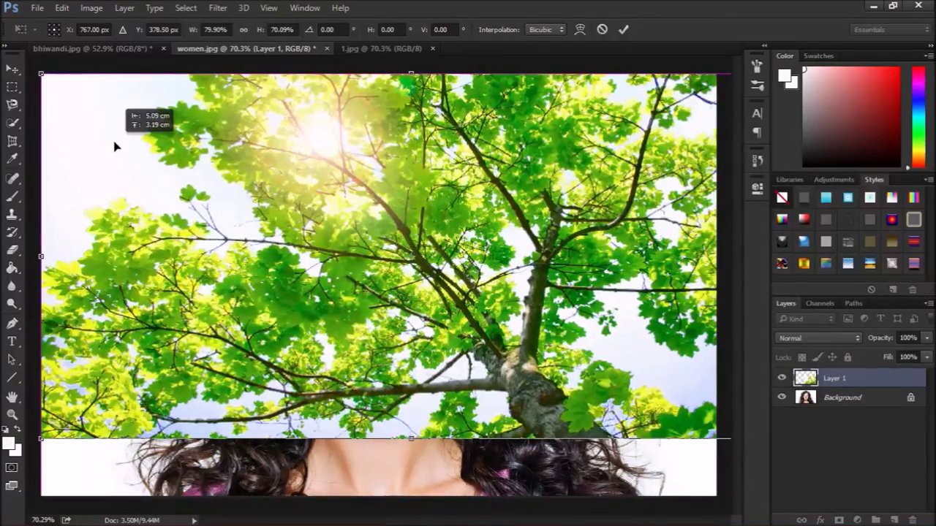
left_click_drag(127, 150, 103, 142)
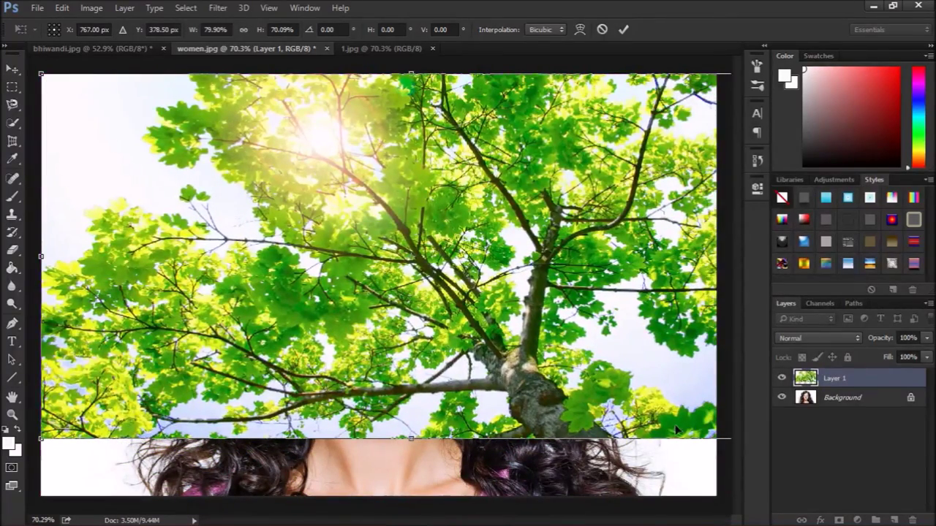
left_click_drag(655, 405, 535, 375)
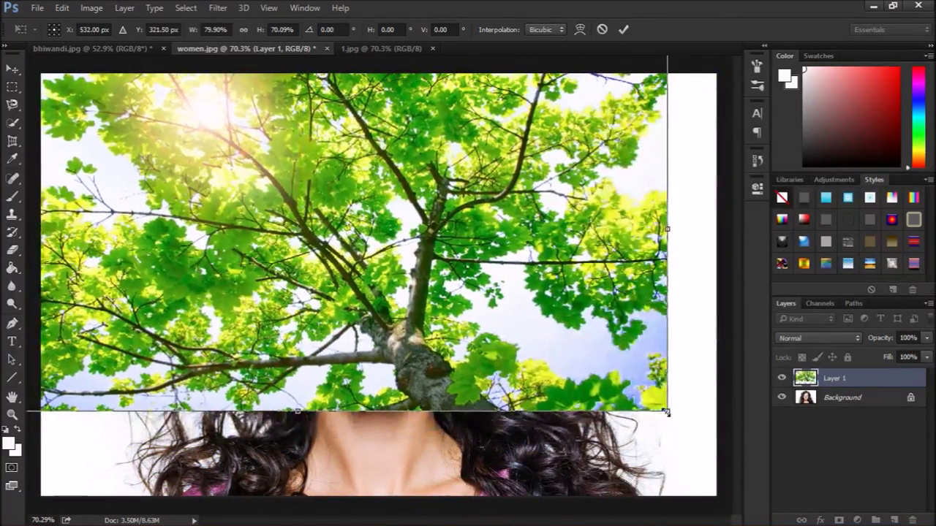
mouse_move(655, 404)
left_mouse_down()
mouse_move(548, 351)
mouse_move(577, 342)
left_mouse_up()
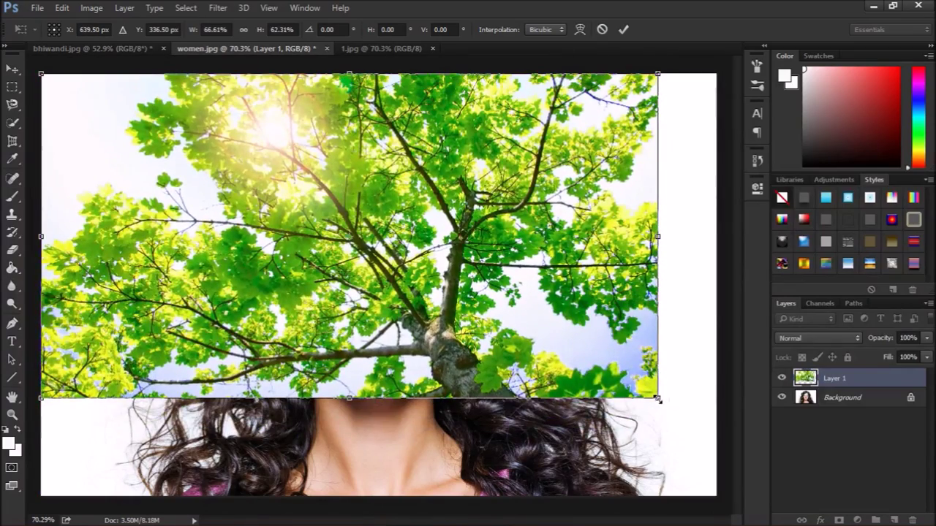
left_click_drag(658, 400, 703, 477)
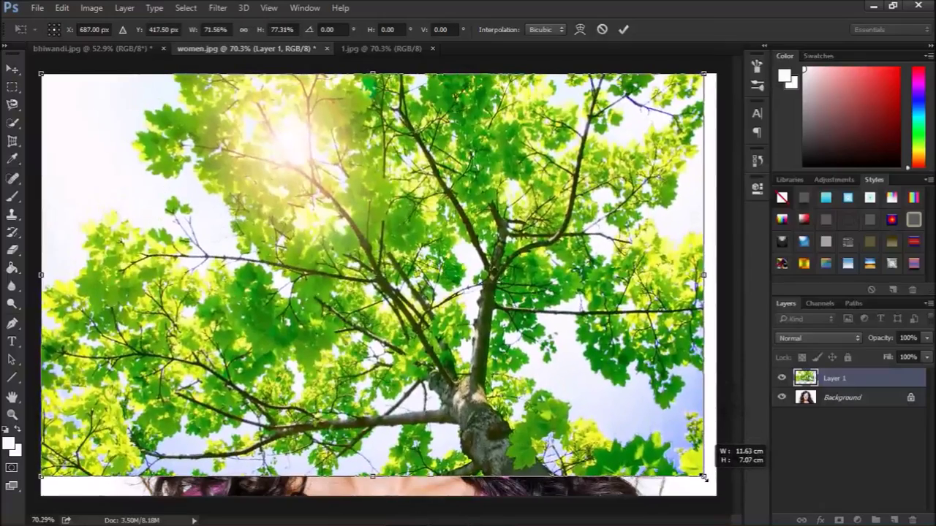
left_click_drag(703, 477, 716, 495)
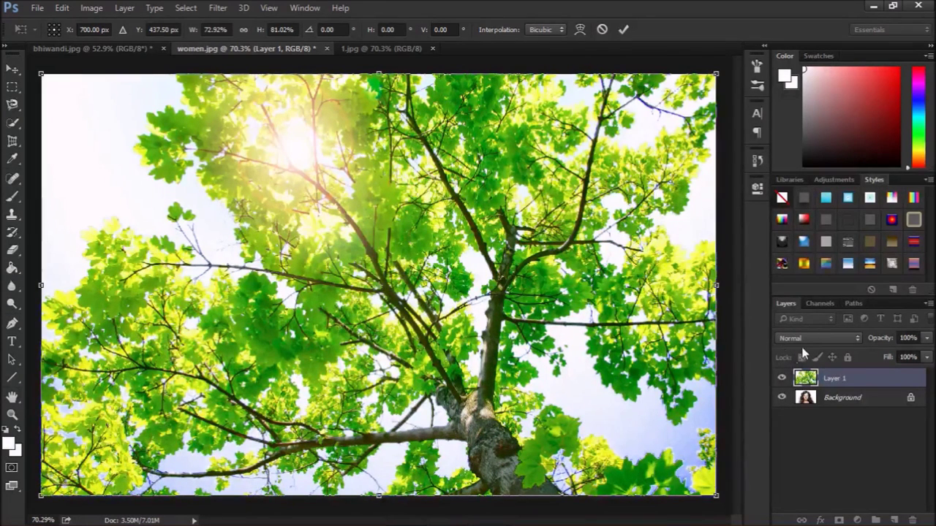
left_click(799, 338)
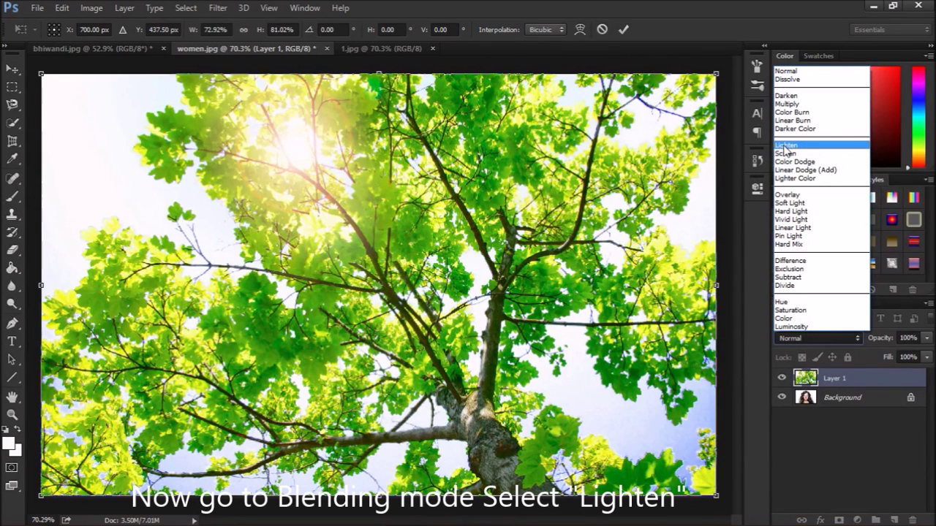
Step: Set the tree layer's blend mode to Lighten
left_click(785, 146)
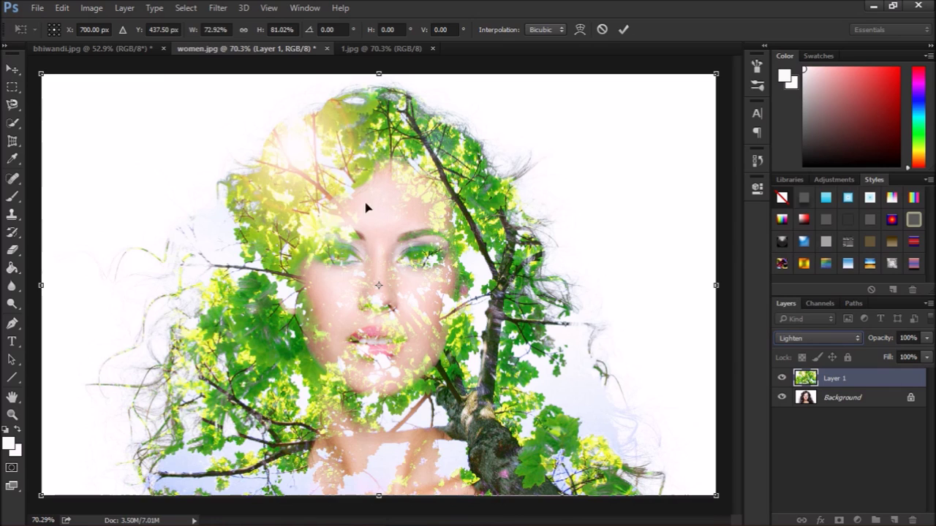
Step: Apply the tree layer's transform and set the Eraser to a 200 px brush tip
left_click(12, 251)
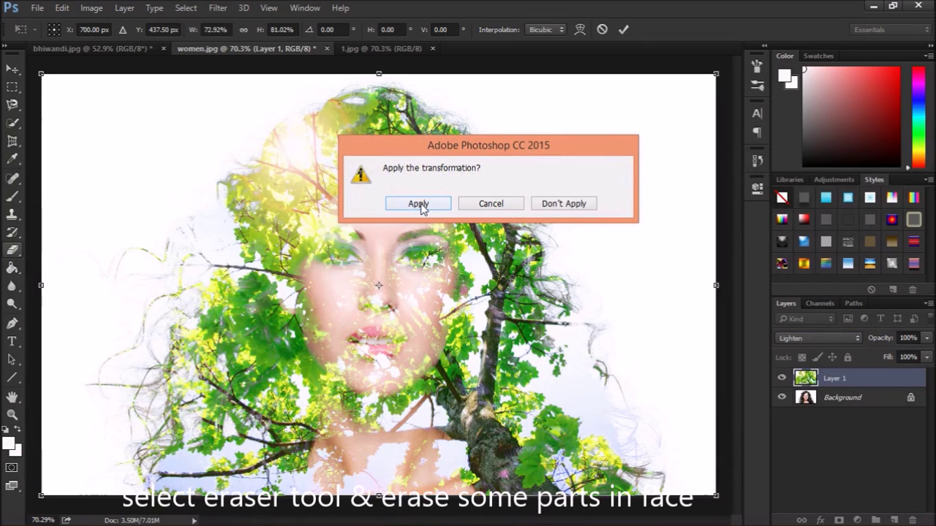
left_click(420, 205)
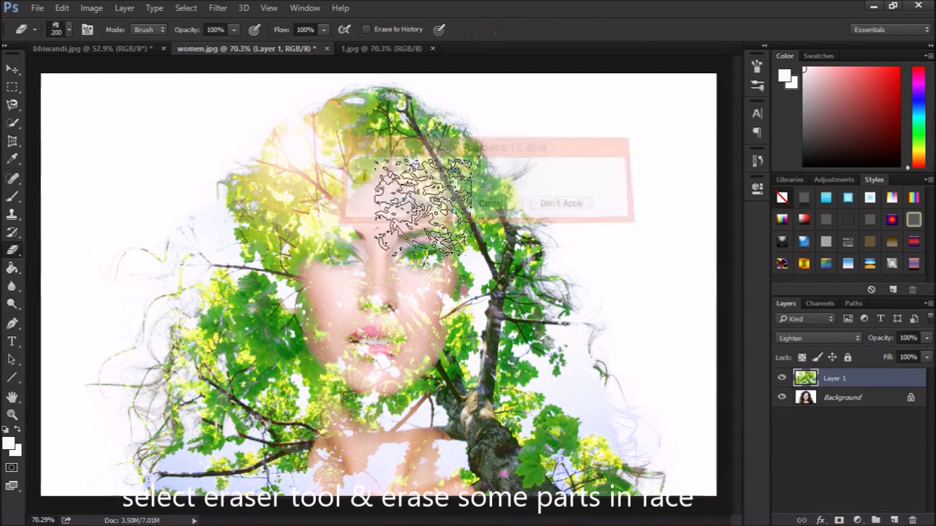
left_click(69, 29)
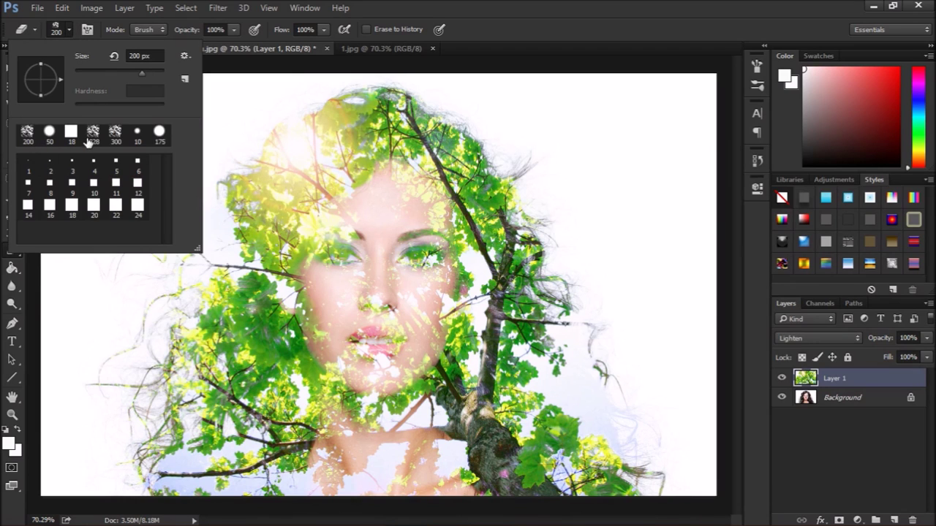
left_click(26, 135)
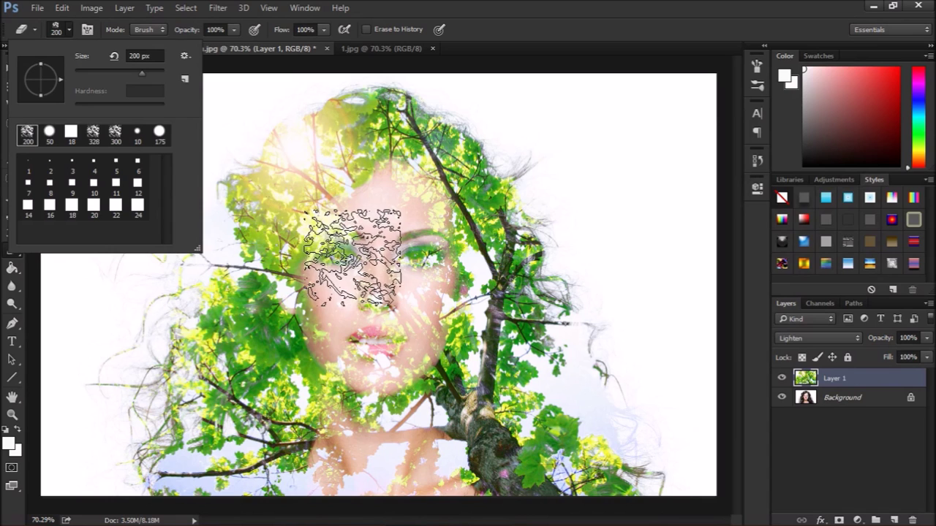
left_click(70, 32)
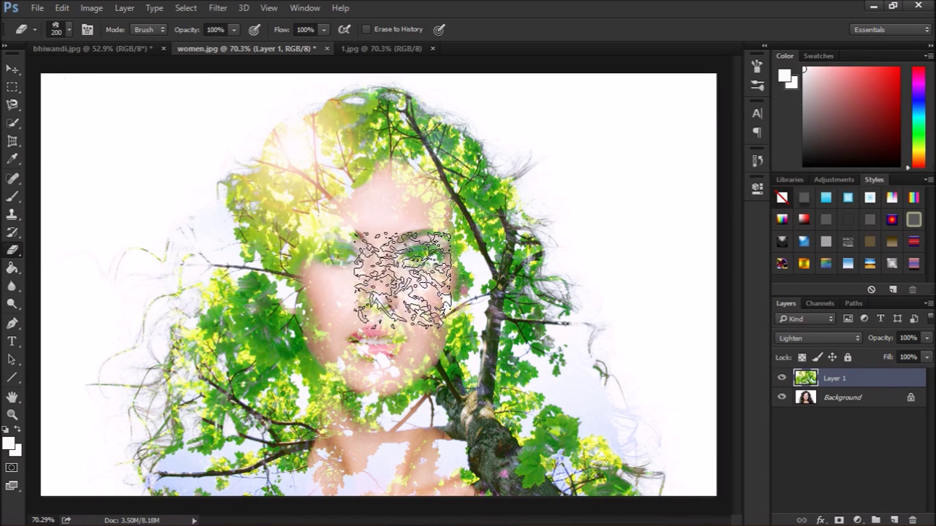
Step: Erase the leaves on Layer 1 covering the woman's eyes, nose and mouth
mouse_move(402, 280)
left_mouse_down()
mouse_move(334, 271)
mouse_move(345, 345)
mouse_move(344, 286)
mouse_move(380, 351)
mouse_move(380, 254)
mouse_move(366, 313)
mouse_move(366, 338)
mouse_move(392, 218)
left_mouse_up()
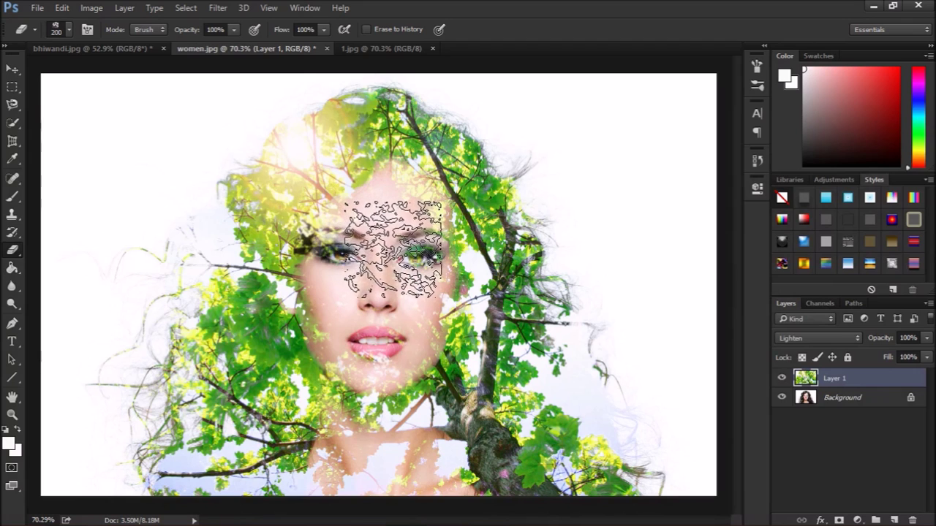
left_click_drag(392, 249, 336, 278)
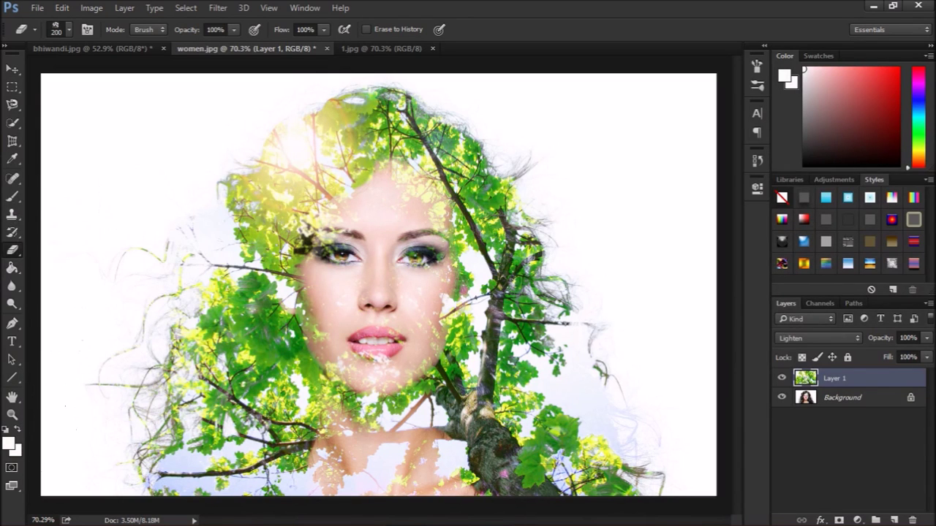
left_click(11, 69)
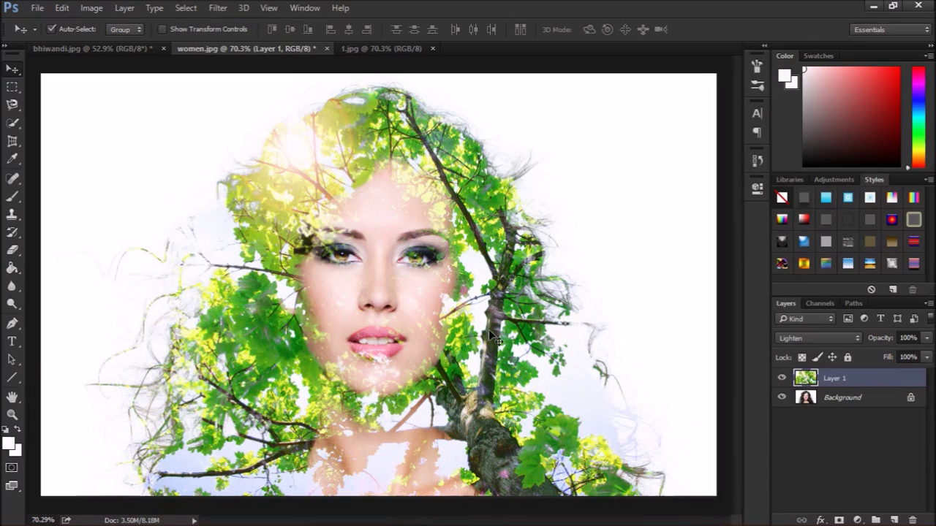